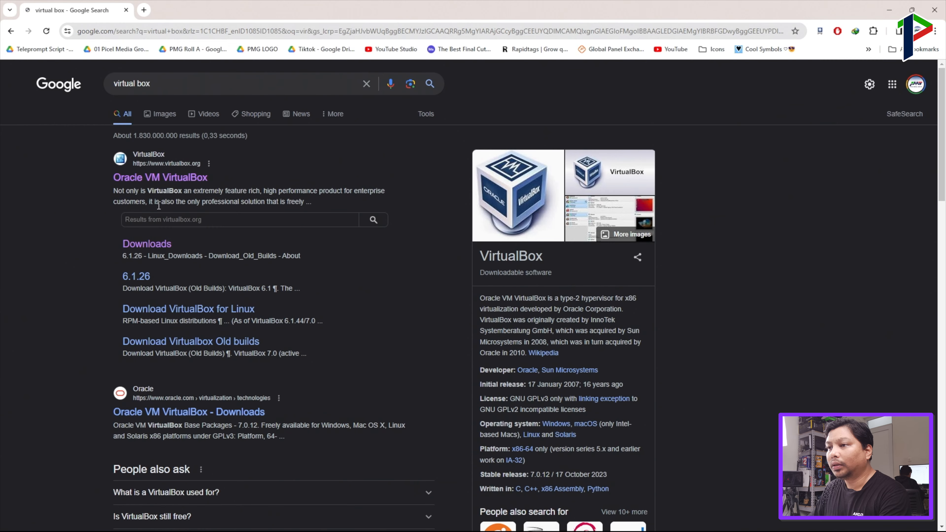
Download the VirtualBox 7.0.12 Windows hosts package from the official VirtualBox downloads page.
{"action": "left_click", "coordinate": [157, 186]}
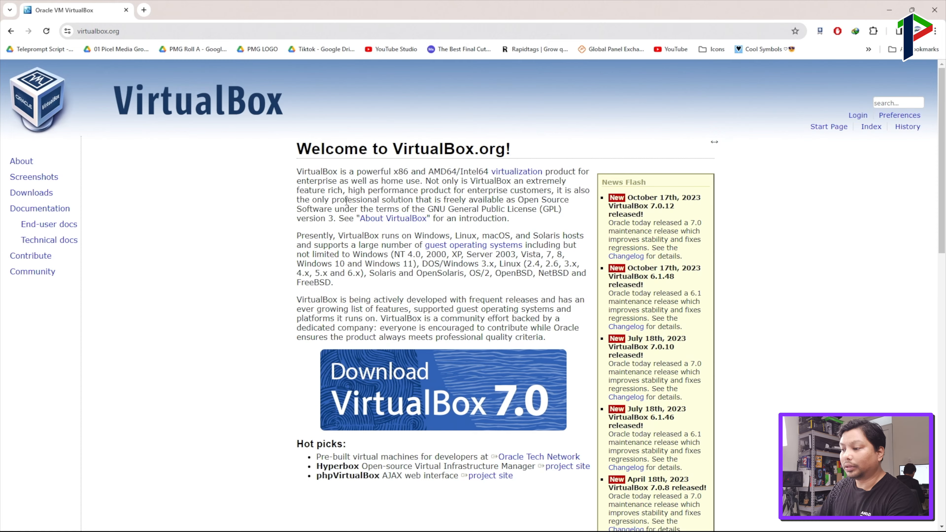
{"action": "scroll", "coordinate": [346, 207], "scroll_direction": "down", "scroll_amount": 5}
{"action": "scroll", "coordinate": [349, 205], "scroll_direction": "down", "scroll_amount": 3}
{"action": "scroll", "coordinate": [348, 205], "scroll_direction": "up", "scroll_amount": 9}
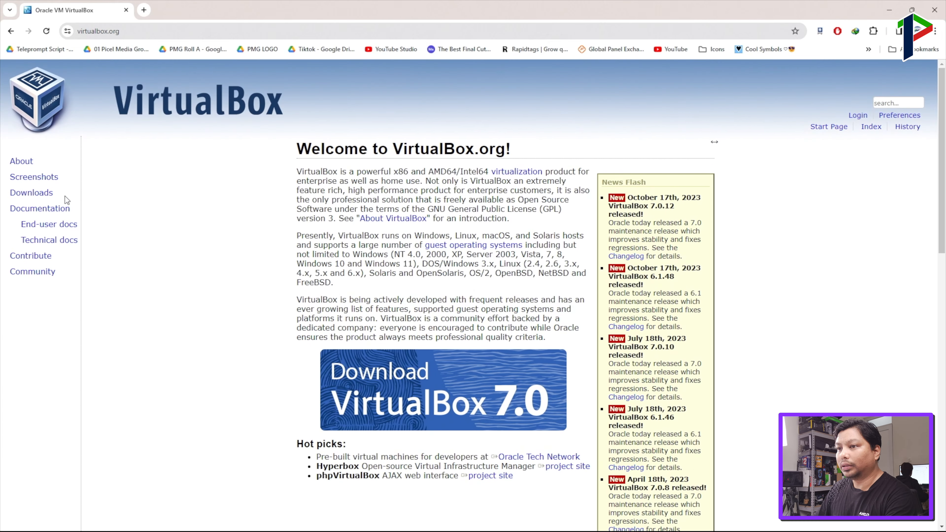
{"action": "left_click", "coordinate": [50, 194]}
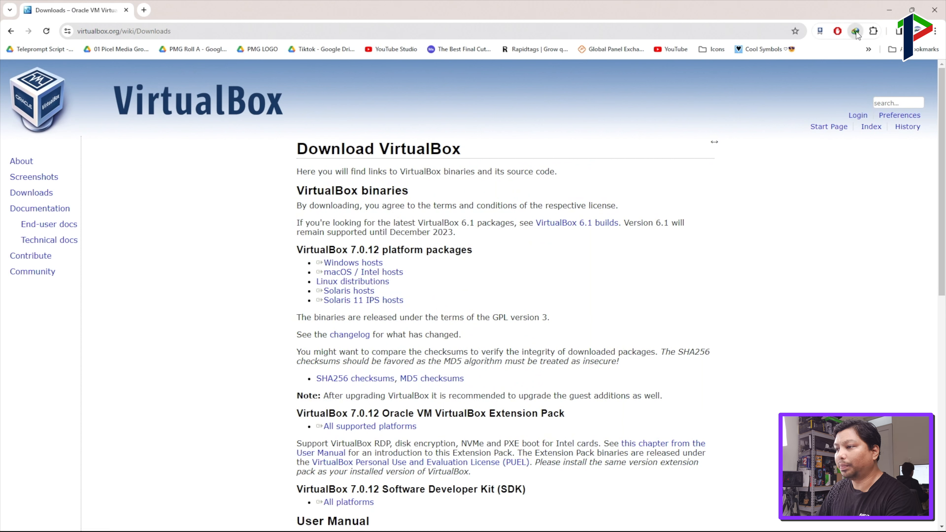
{"action": "left_click", "coordinate": [377, 264]}
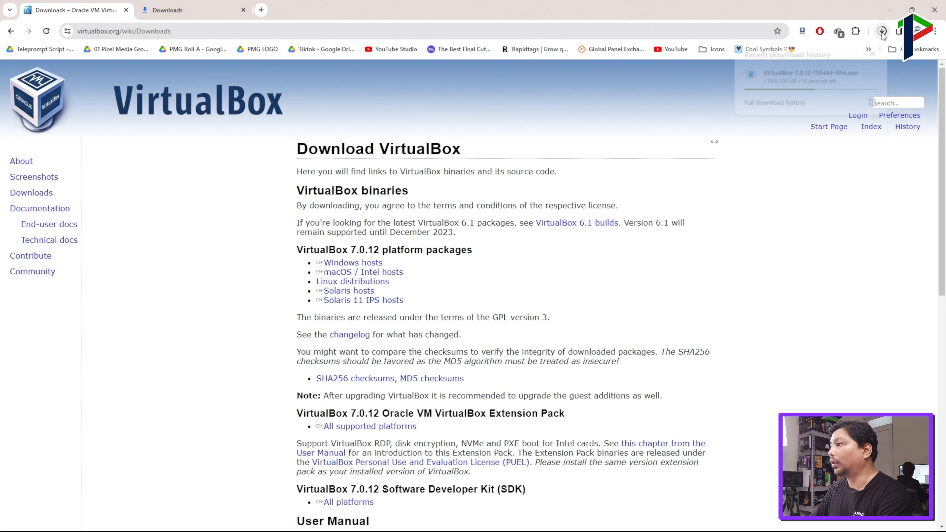
{"action": "left_click", "coordinate": [670, 121]}
{"action": "left_click", "coordinate": [243, 10]}
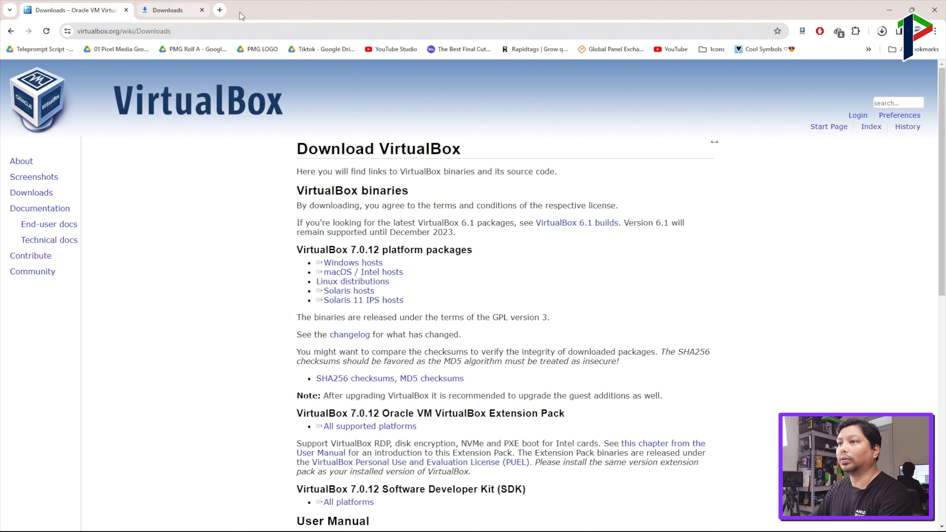
Search the web for "nobara os" in a new tab and open The Nobara Project website.
{"action": "left_click", "coordinate": [144, 11]}
{"action": "type", "text": "n"}
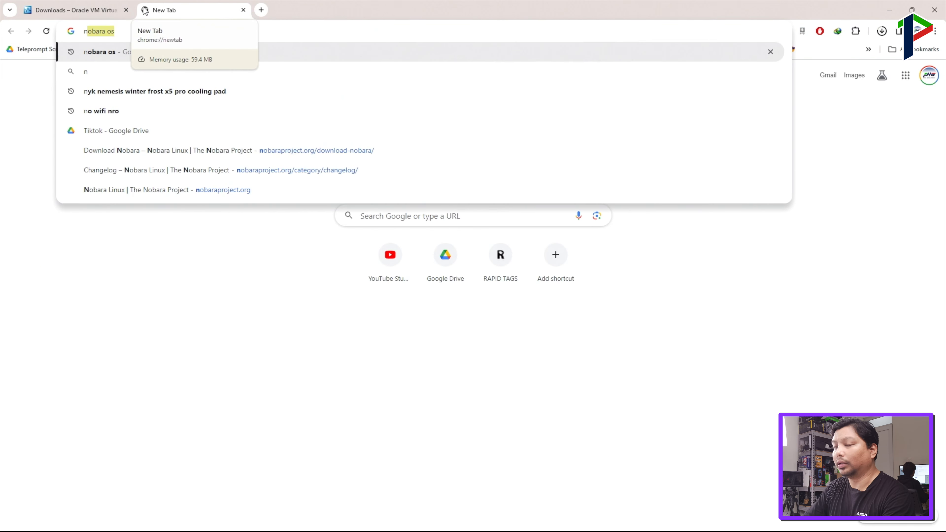
{"action": "key", "text": "Return"}
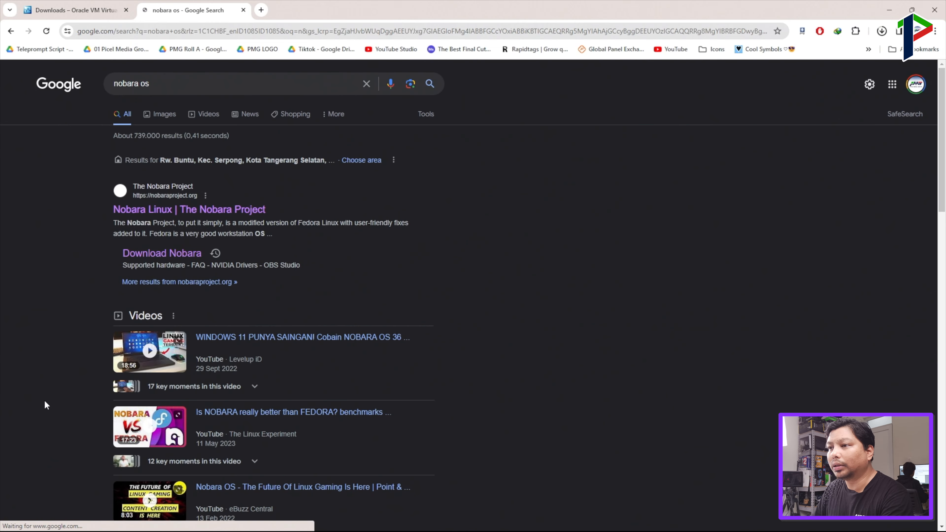
{"action": "left_click", "coordinate": [184, 210]}
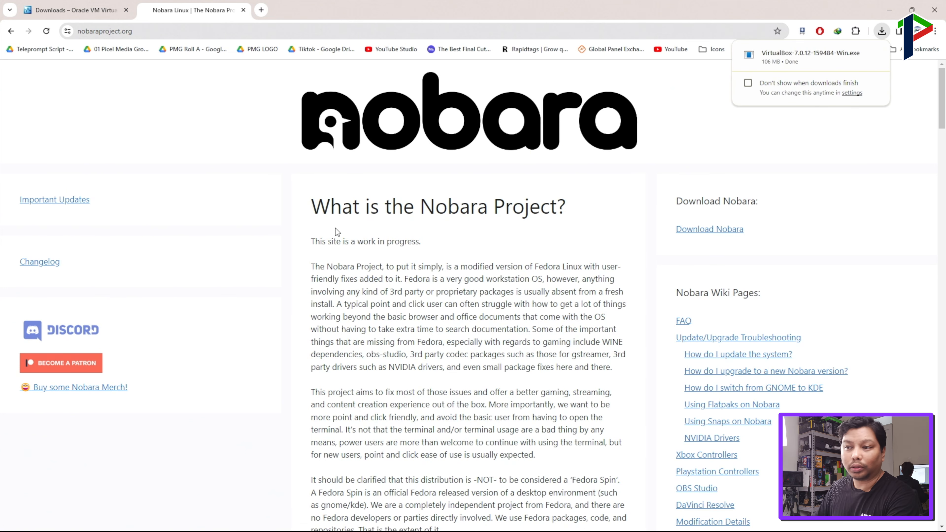
Review the Nobara changelog entry of November 1, 2023 for handheld device support, and return to the home page.
{"action": "left_click", "coordinate": [39, 262]}
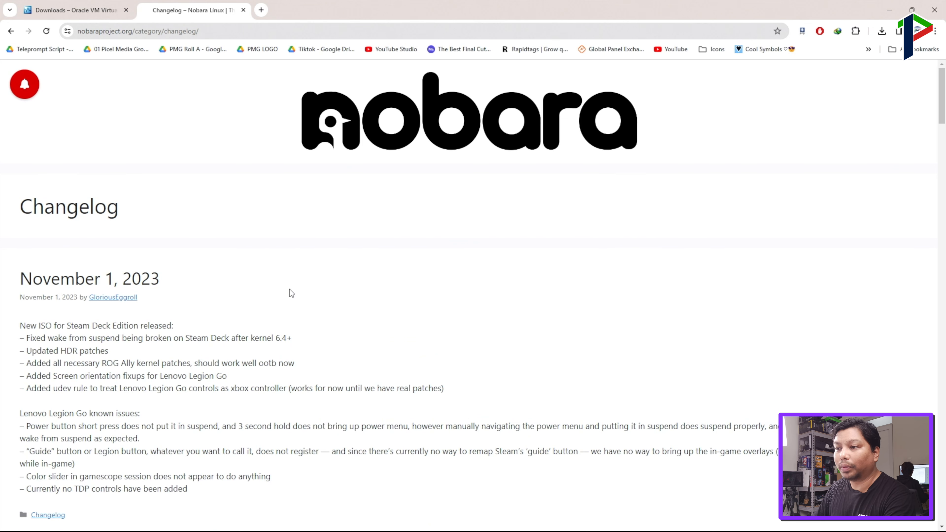
{"action": "scroll", "coordinate": [292, 295], "scroll_direction": "down", "scroll_amount": 3}
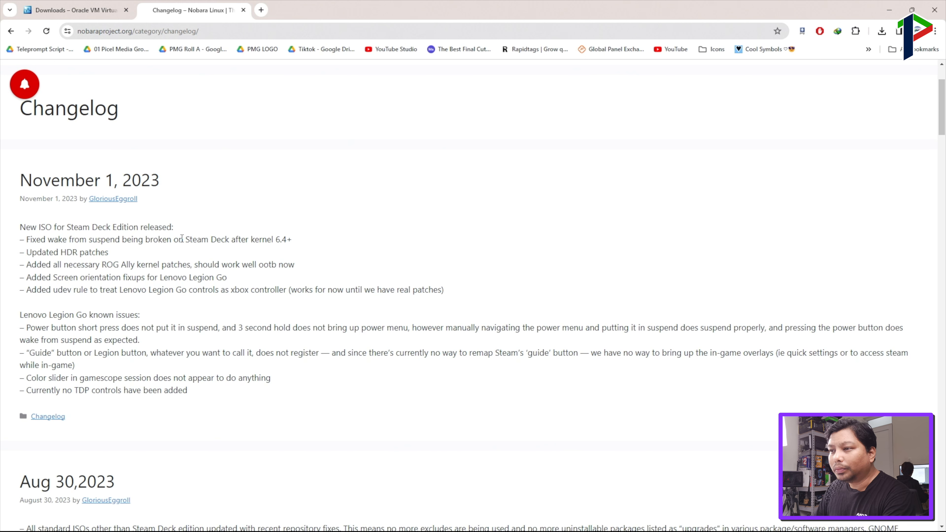
{"action": "left_click_drag", "start_coordinate": [184, 239], "coordinate": [229, 239]}
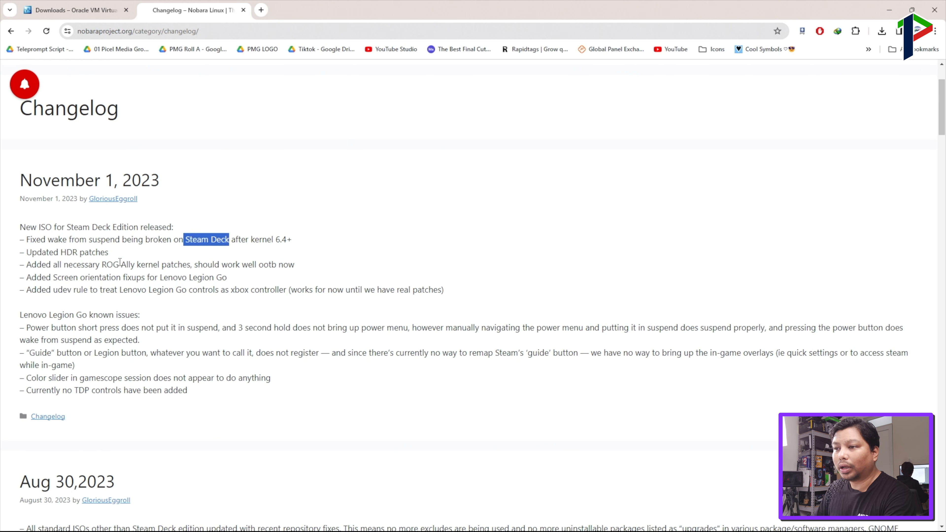
{"action": "left_click_drag", "start_coordinate": [104, 265], "coordinate": [222, 280]}
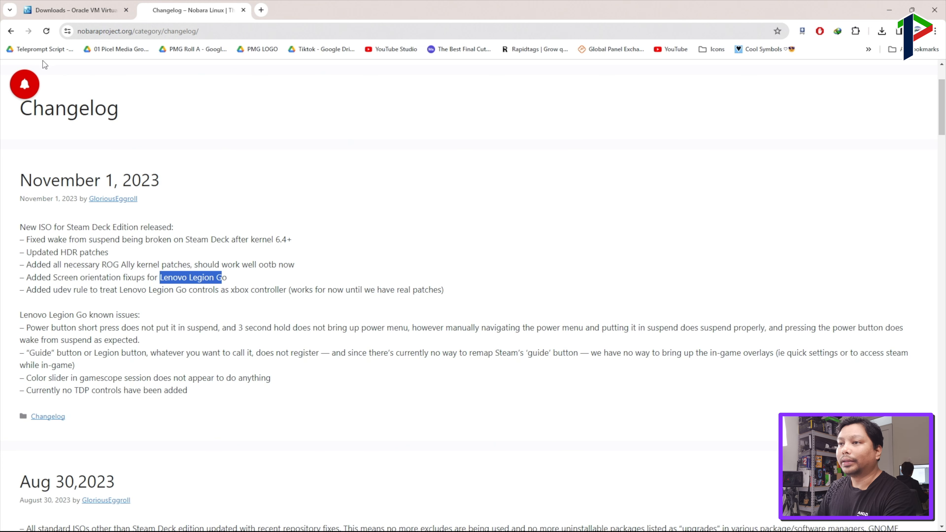
{"action": "key", "text": "alt+Left"}
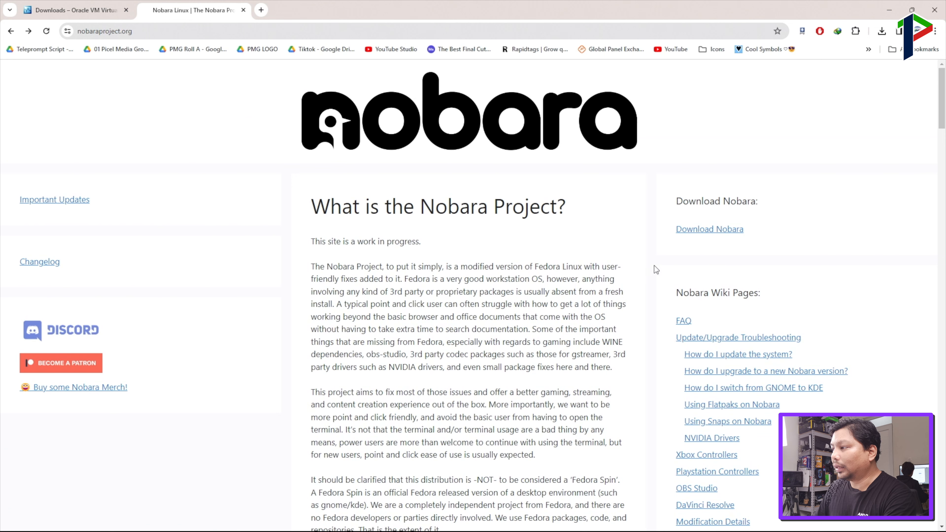
Download the standard Nobara-38-GNOME-2023-08-29.iso image from the Nobara download page, accepting the end user license agreement.
{"action": "left_click", "coordinate": [692, 232]}
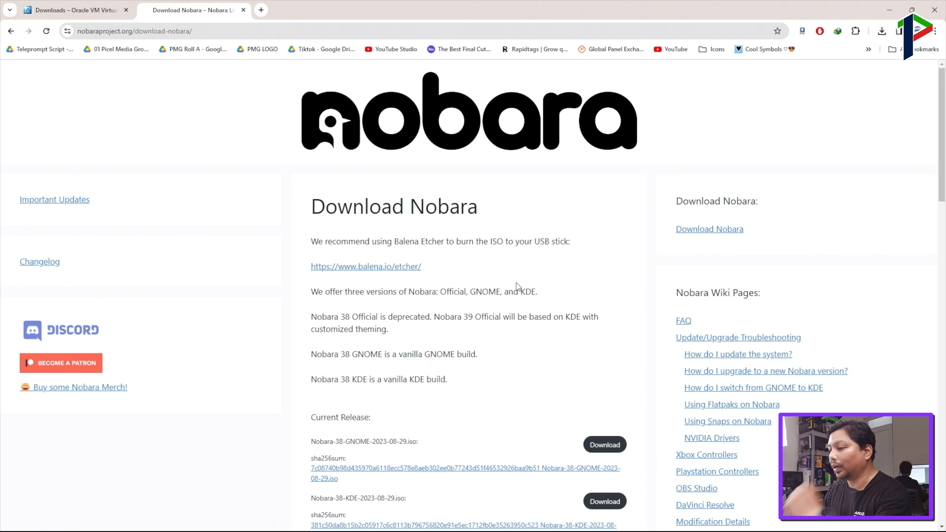
{"action": "scroll", "coordinate": [543, 286], "scroll_direction": "down", "scroll_amount": 5}
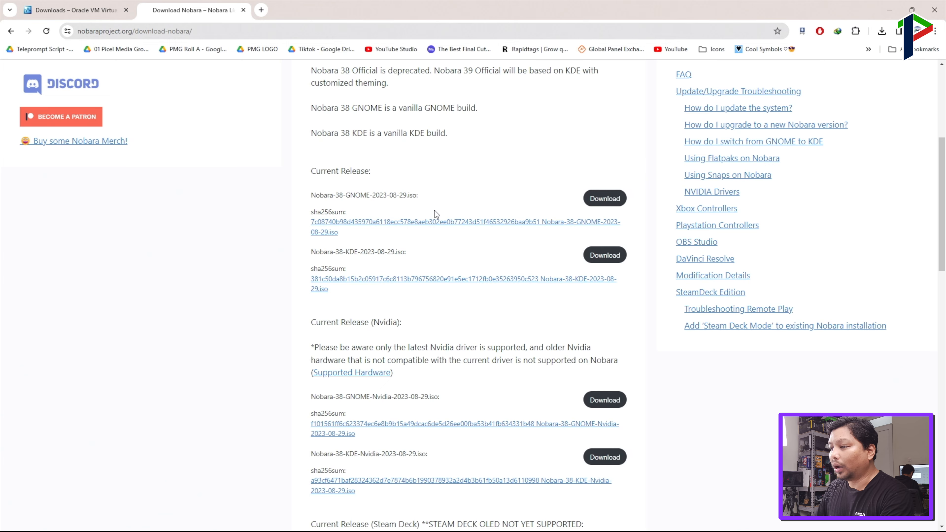
{"action": "scroll", "coordinate": [493, 275], "scroll_direction": "down", "scroll_amount": 3}
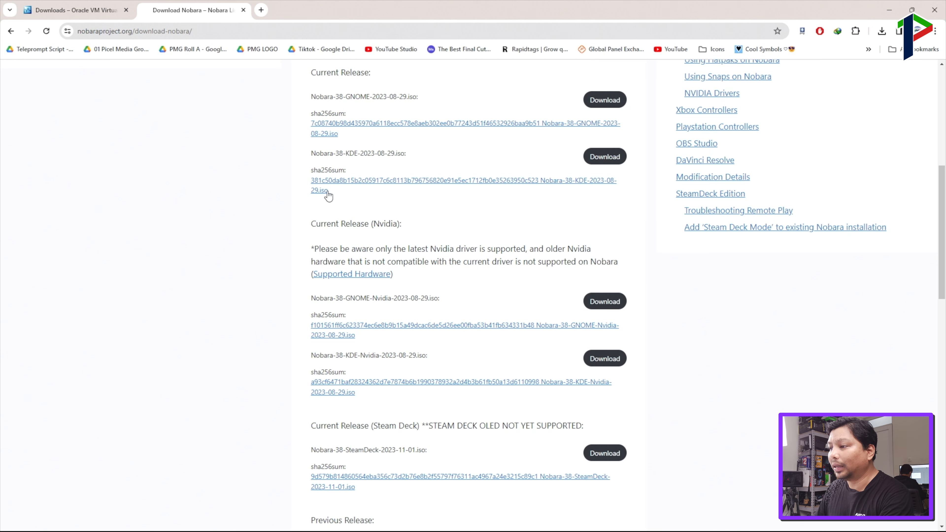
{"action": "scroll", "coordinate": [428, 306], "scroll_direction": "up", "scroll_amount": 4}
{"action": "left_click_drag", "start_coordinate": [346, 245], "coordinate": [368, 244]}
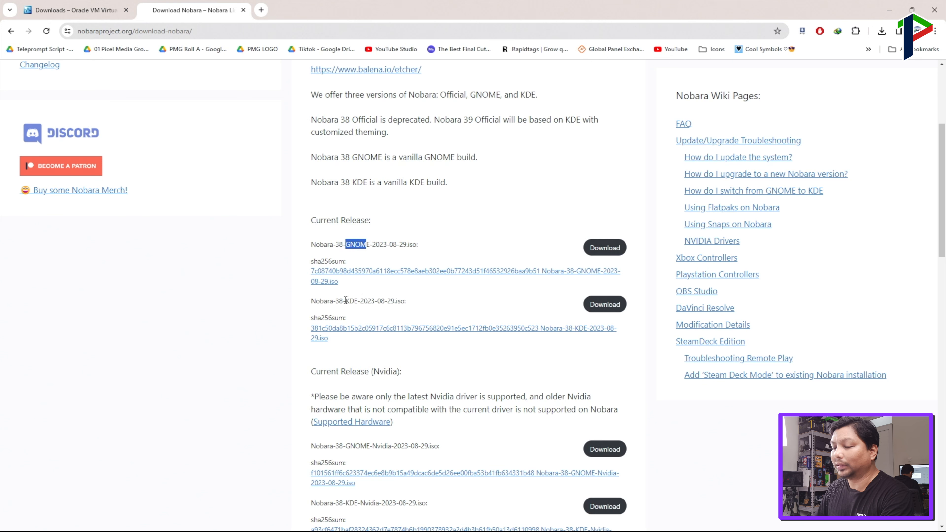
{"action": "left_click_drag", "start_coordinate": [346, 301], "coordinate": [356, 301]}
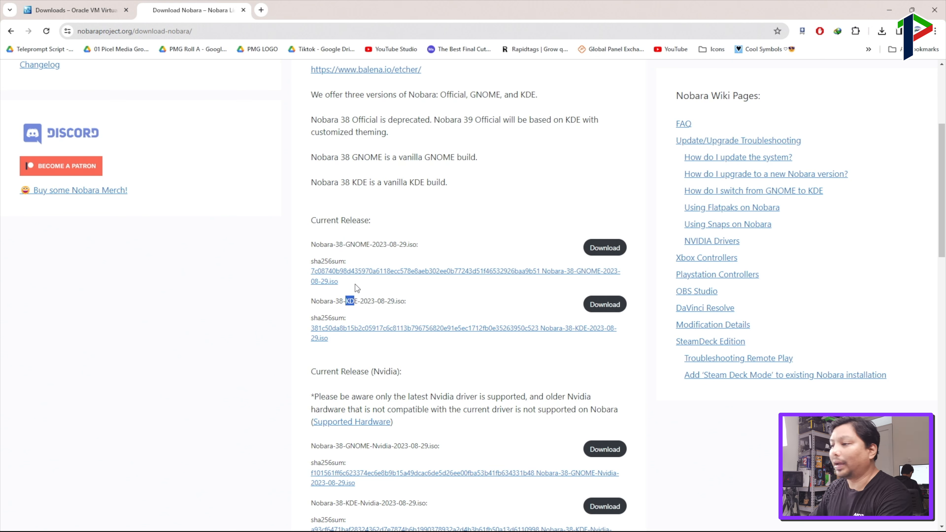
{"action": "left_click", "coordinate": [354, 271]}
{"action": "left_click", "coordinate": [604, 248]}
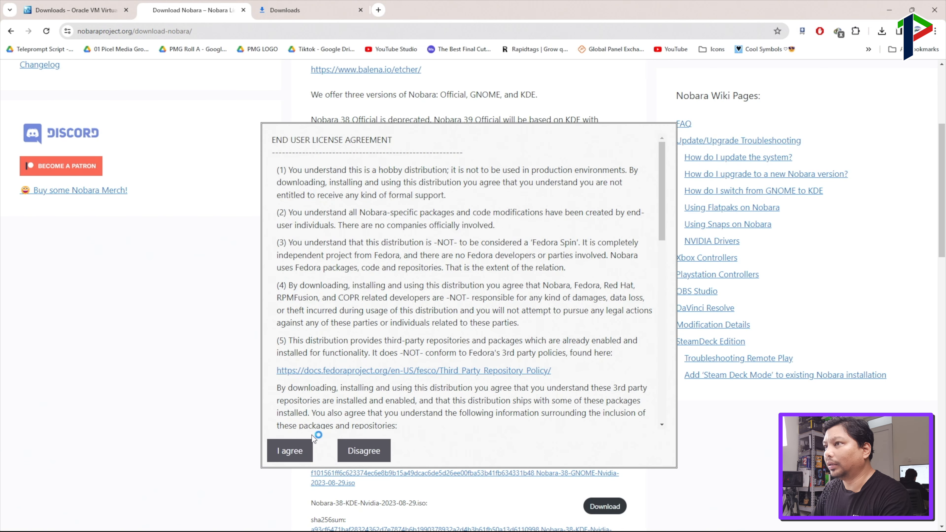
{"action": "left_click", "coordinate": [294, 451]}
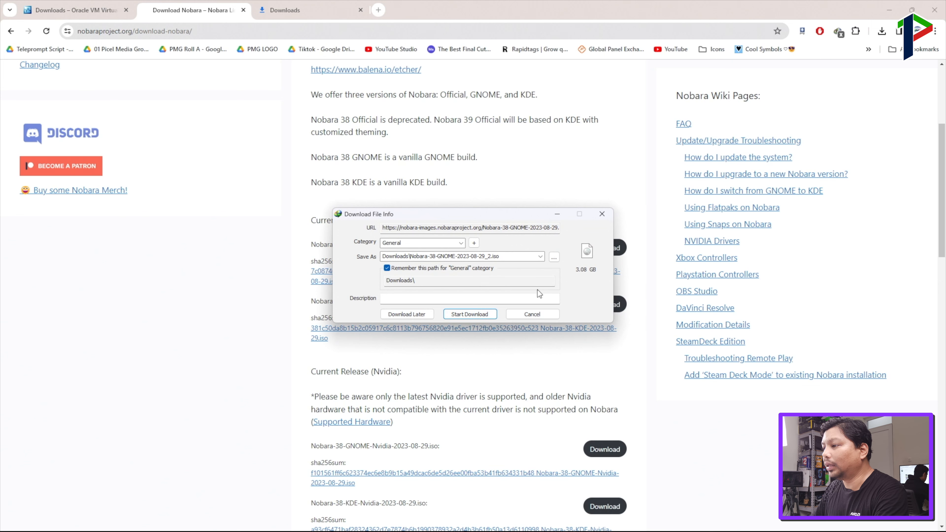
{"action": "left_click", "coordinate": [469, 314]}
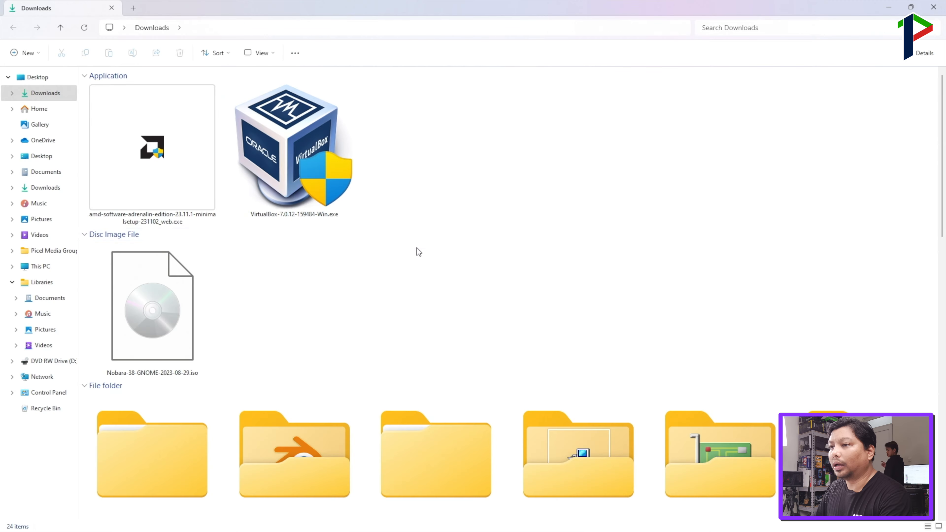
Run VirtualBox-7.0.12-159484-Win.exe from the Downloads folder, allow it to change the device, and complete the installation.
{"action": "scroll", "coordinate": [377, 305], "scroll_direction": "down", "scroll_amount": 5}
{"action": "scroll", "coordinate": [410, 293], "scroll_direction": "up", "scroll_amount": 5}
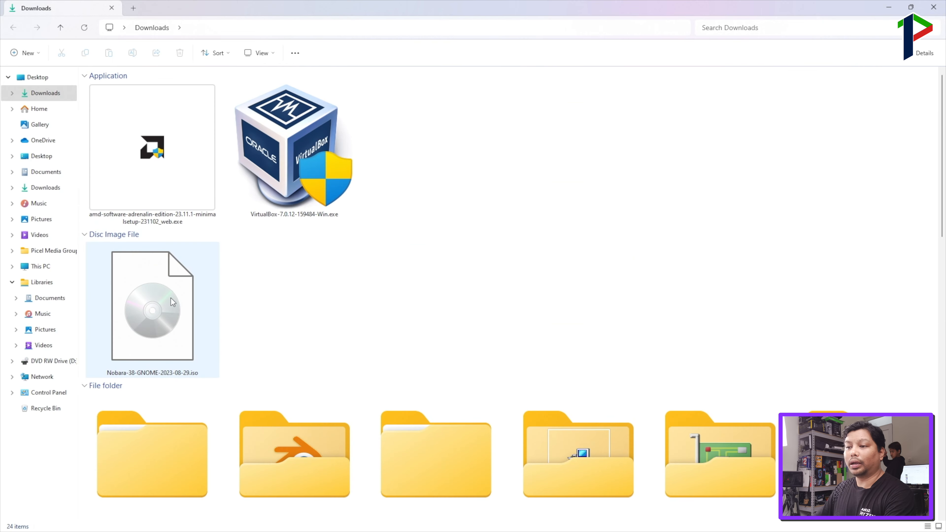
{"action": "left_click", "coordinate": [173, 325]}
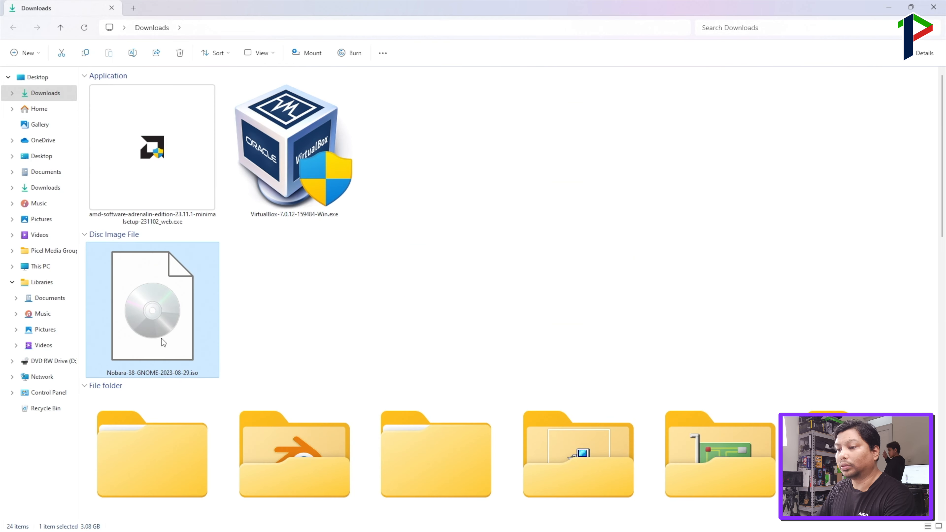
{"action": "left_click", "coordinate": [348, 211]}
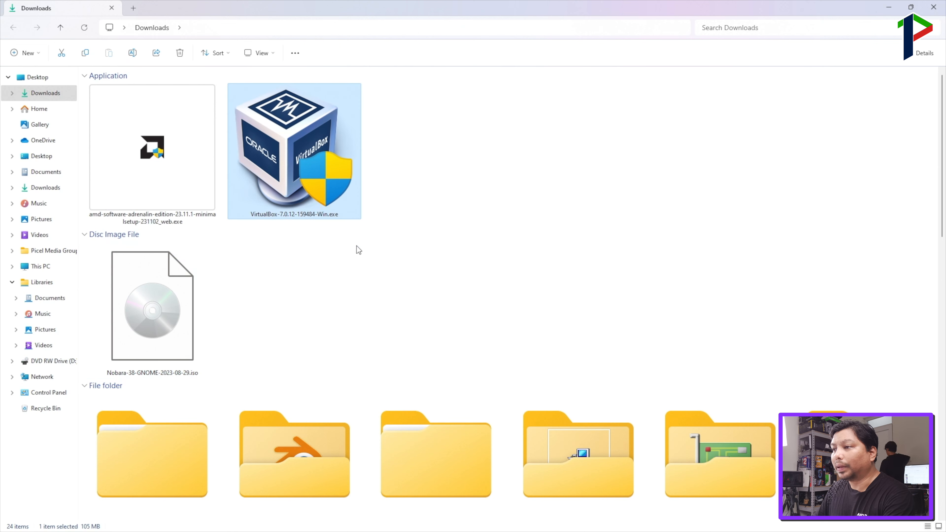
{"action": "double_click", "coordinate": [309, 199]}
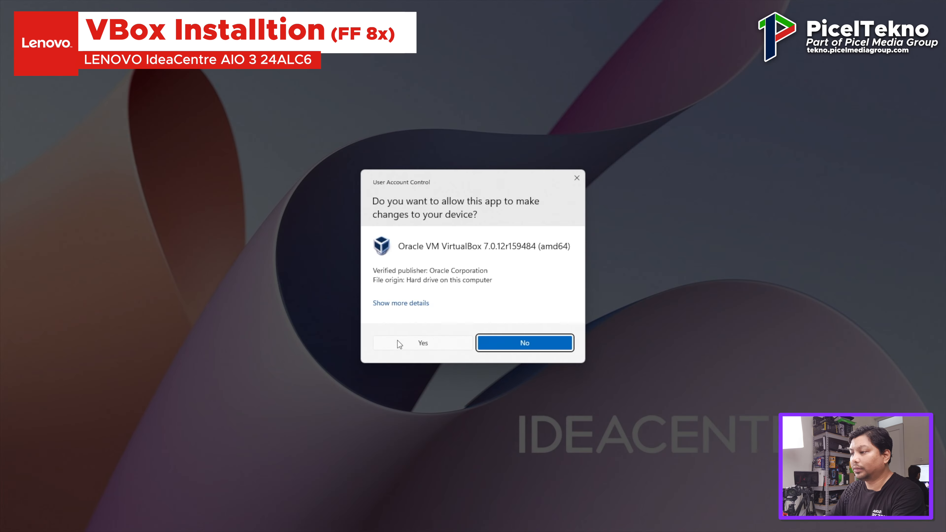
{"action": "left_click", "coordinate": [423, 343]}
{"action": "left_click", "coordinate": [524, 347]}
{"action": "left_click", "coordinate": [568, 347]}
{"action": "left_click", "coordinate": [453, 286]}
Find the installed VirtualBox with a system search for "virt" and launch Oracle VM VirtualBox Manager.
{"action": "key", "text": "super"}
{"action": "key", "text": "Escape"}
{"action": "key", "text": "super"}
{"action": "type", "text": "virt"}
{"action": "left_click", "coordinate": [369, 253]}
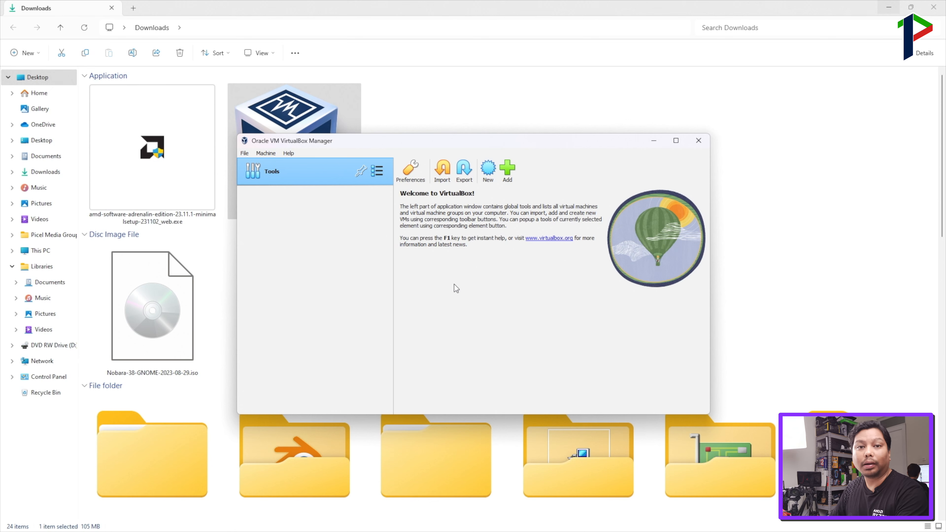
Start a new virtual machine named "Nobara OS" and choose Nobara-38-GNOME-2023-08-29.iso from Downloads as its ISO image.
{"action": "left_click", "coordinate": [487, 172]}
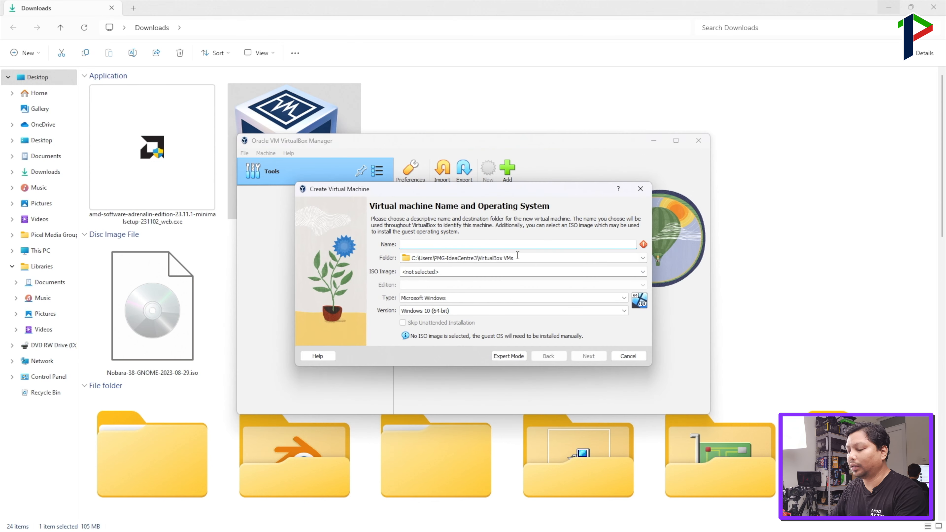
{"action": "type", "text": "Nobara "}
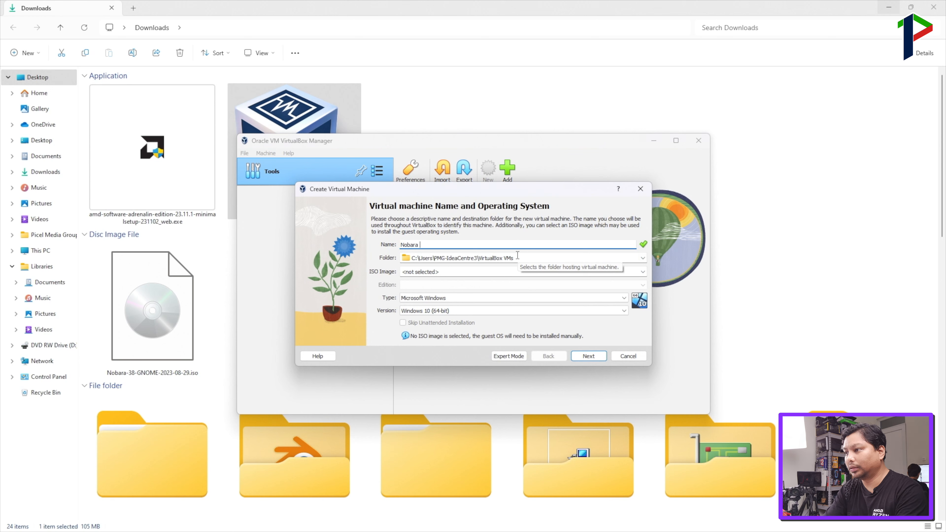
{"action": "type", "text": "OS"}
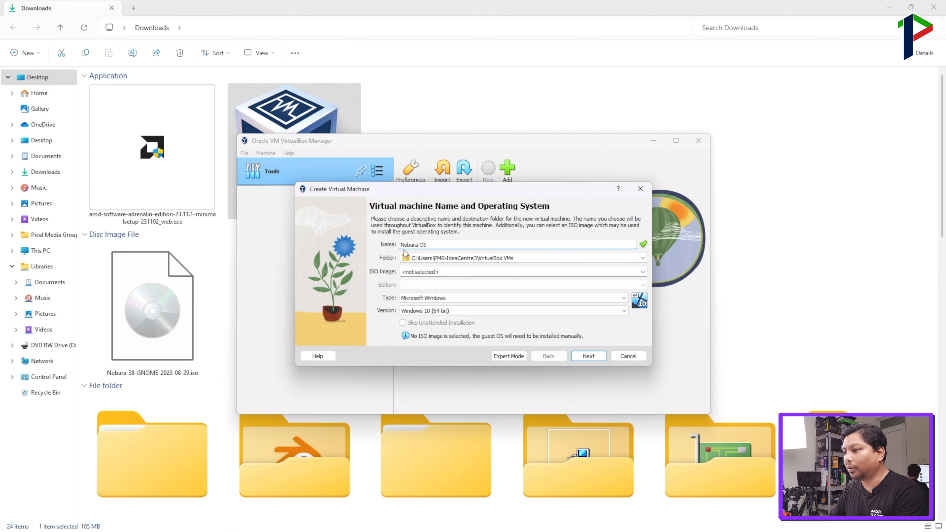
{"action": "left_click", "coordinate": [643, 272]}
{"action": "left_click", "coordinate": [466, 288]}
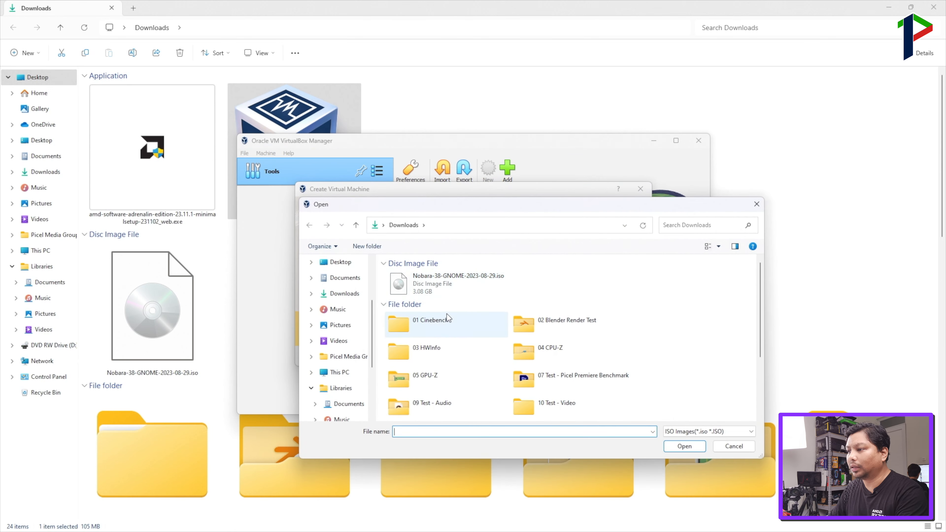
{"action": "double_click", "coordinate": [432, 289]}
Set the guest system type to Linux and the version to Fedora (64-bit), and continue to the hardware settings.
{"action": "left_click", "coordinate": [484, 297]}
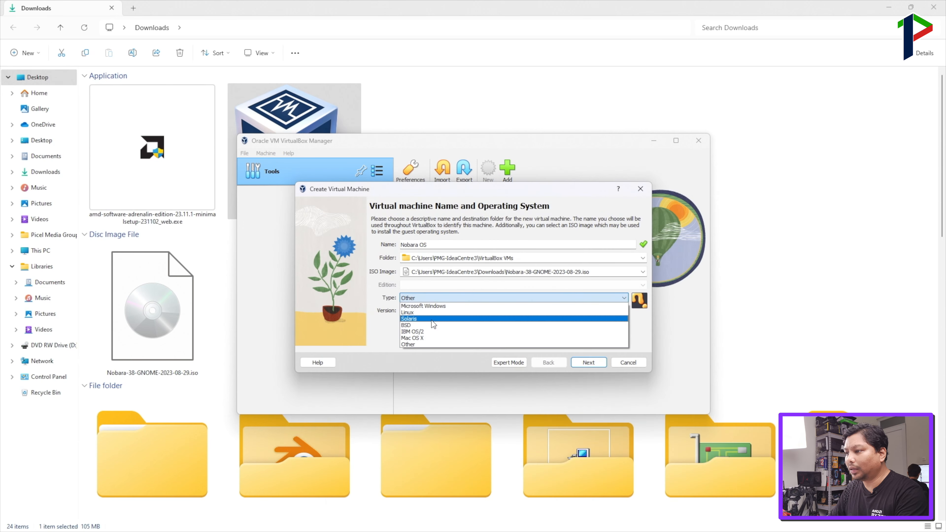
{"action": "left_click", "coordinate": [430, 314]}
{"action": "left_click", "coordinate": [445, 311]}
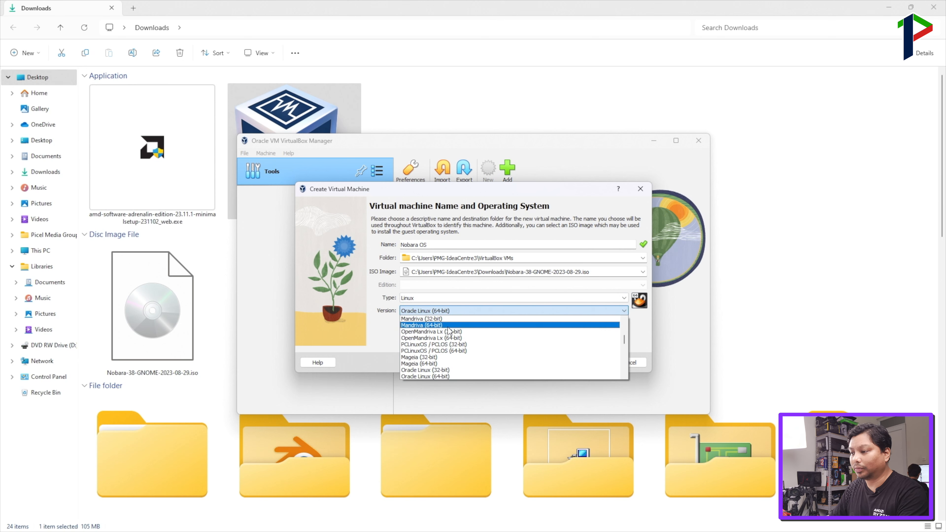
{"action": "scroll", "coordinate": [450, 331], "scroll_direction": "up", "scroll_amount": 2}
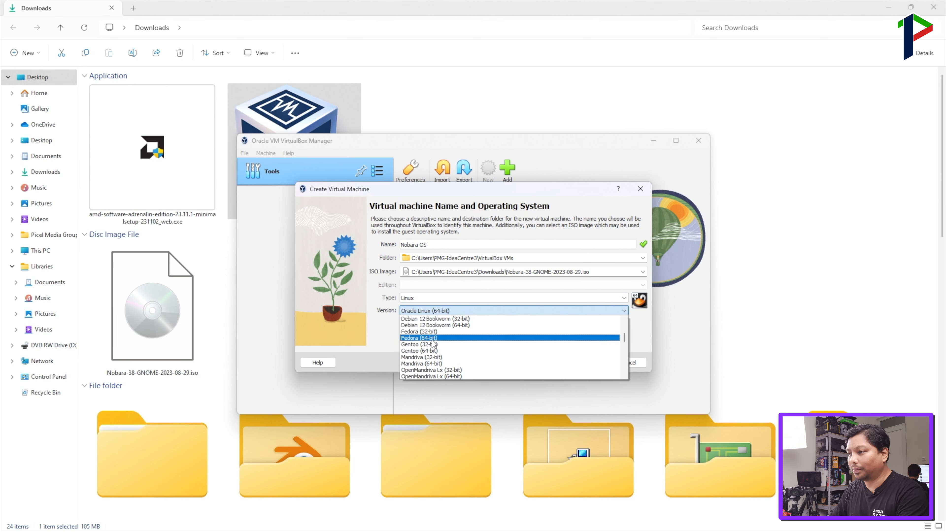
{"action": "left_click", "coordinate": [449, 337]}
{"action": "left_click", "coordinate": [589, 362]}
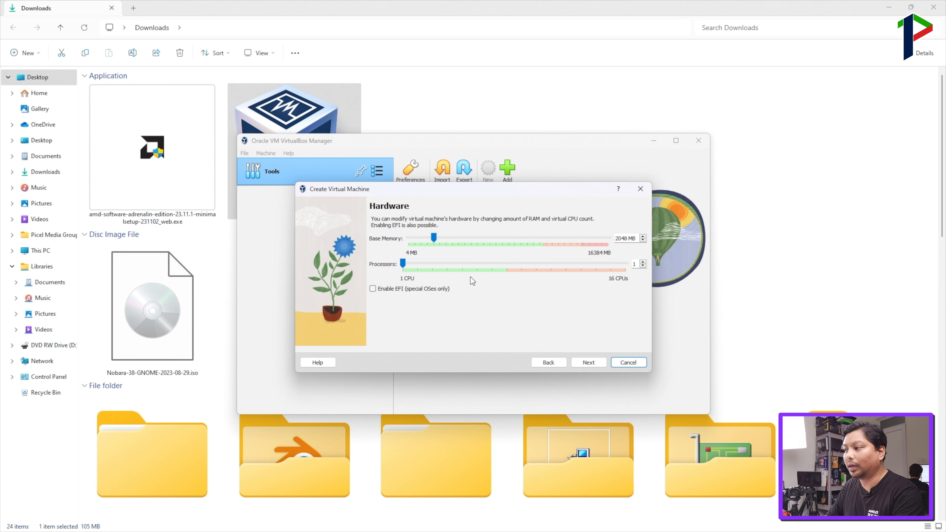
Give the virtual machine 8192 MB of base memory and 7 processors, and continue to the virtual hard disk settings.
{"action": "left_click_drag", "start_coordinate": [436, 241], "coordinate": [588, 241]}
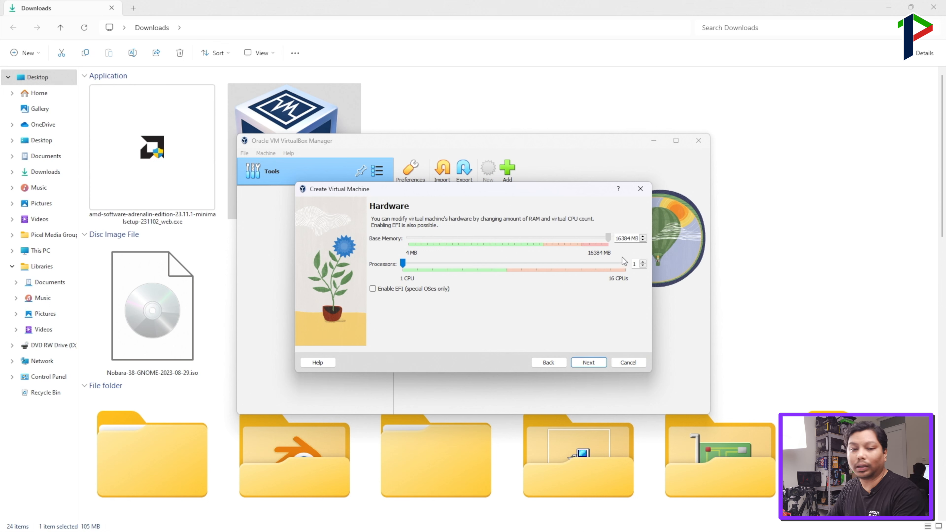
{"action": "left_click_drag", "start_coordinate": [622, 257], "coordinate": [543, 246]}
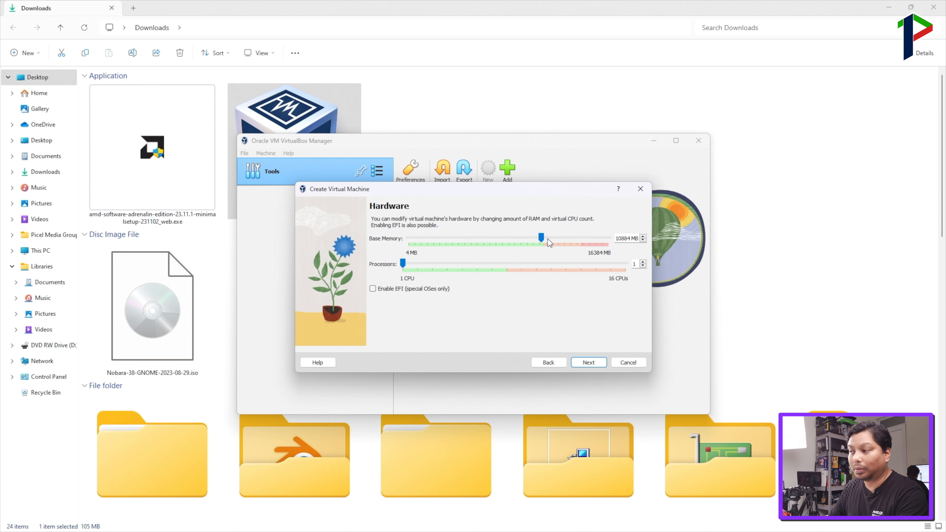
{"action": "left_click_drag", "start_coordinate": [542, 240], "coordinate": [507, 240]}
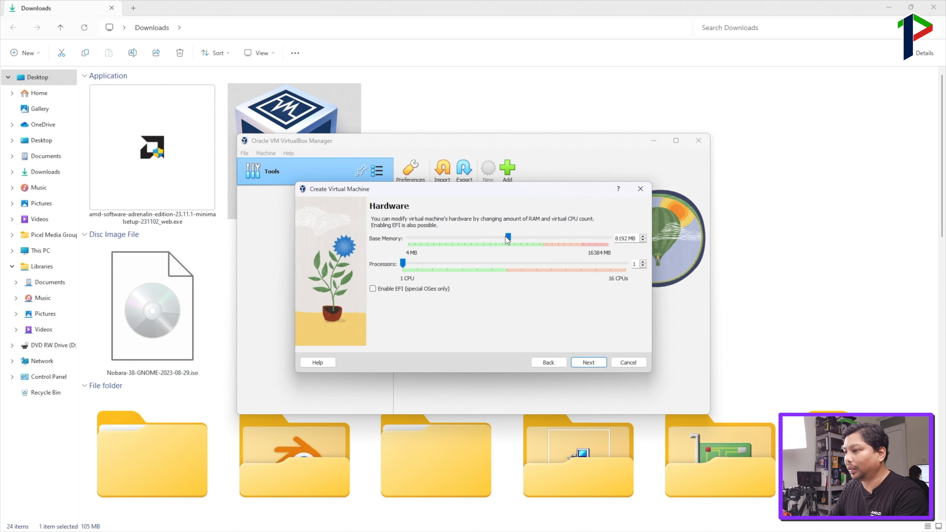
{"action": "left_click_drag", "start_coordinate": [403, 264], "coordinate": [464, 267]}
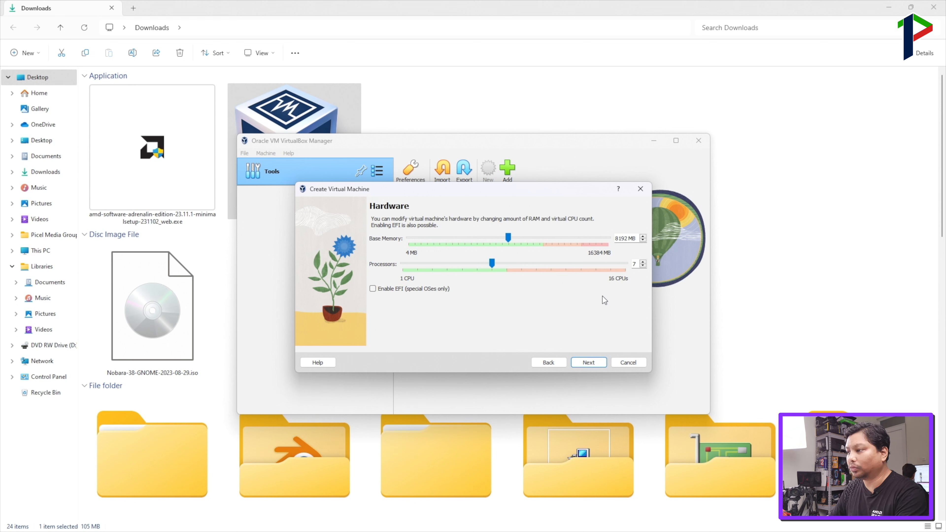
{"action": "key", "text": "Return"}
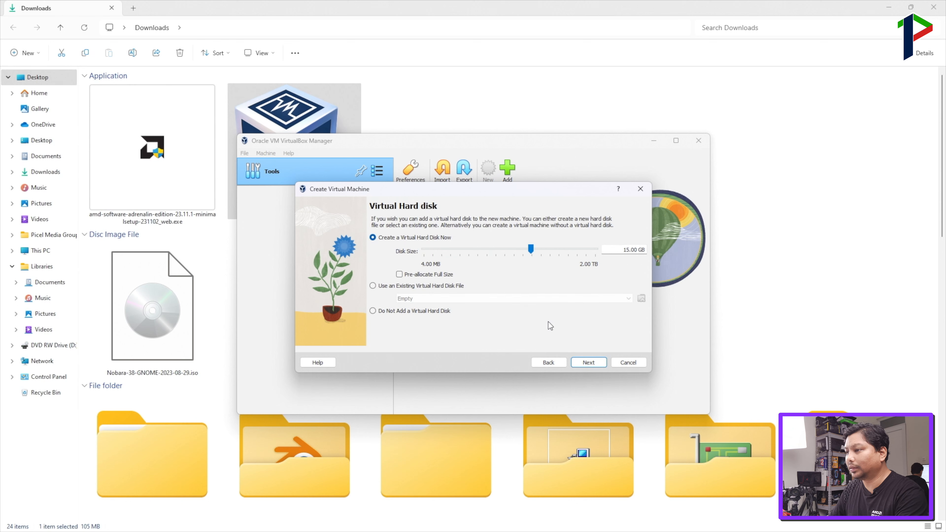
Select the virtual disk size value, switch to File Explorer and check the free space in the Windows (C:) drive's properties.
{"action": "double_click", "coordinate": [627, 249]}
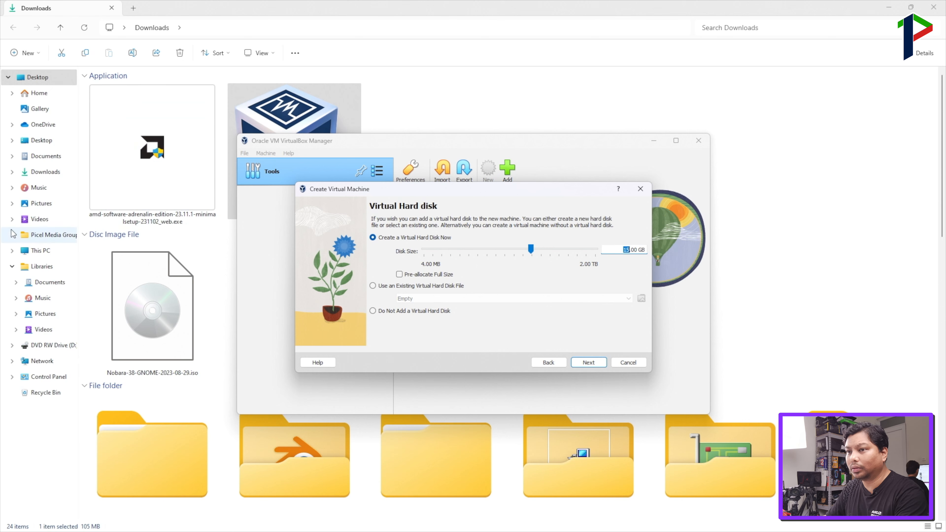
{"action": "left_click", "coordinate": [41, 251]}
{"action": "right_click", "coordinate": [151, 104]}
{"action": "left_click", "coordinate": [109, 158]}
{"action": "right_click", "coordinate": [161, 103]}
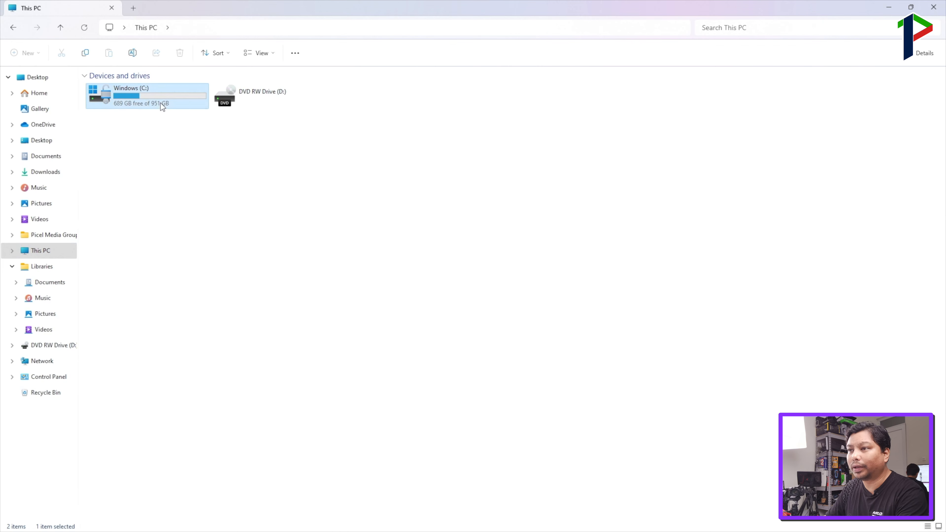
{"action": "left_click", "coordinate": [183, 228]}
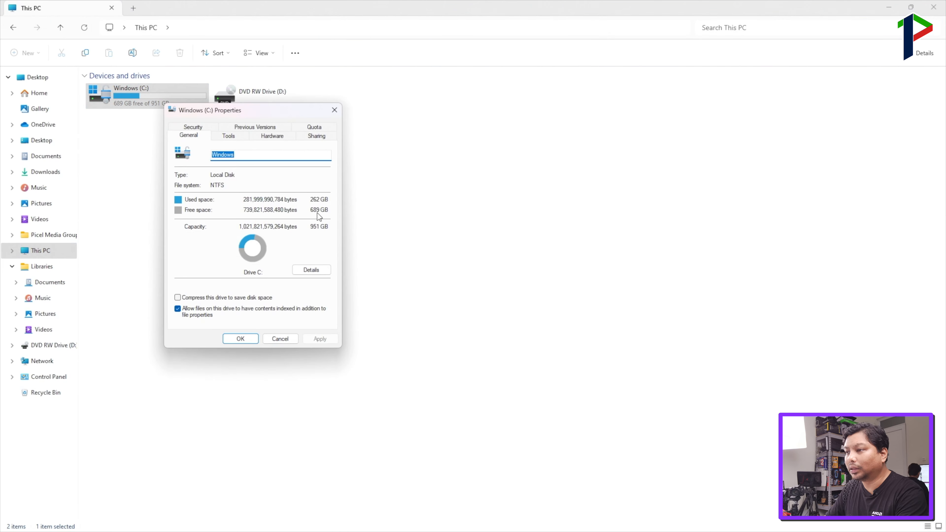
{"action": "left_click", "coordinate": [334, 110]}
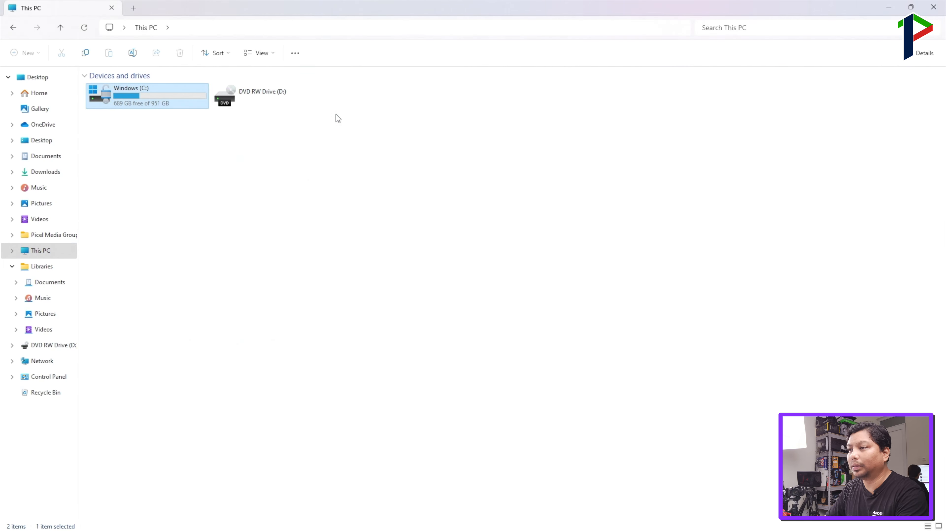